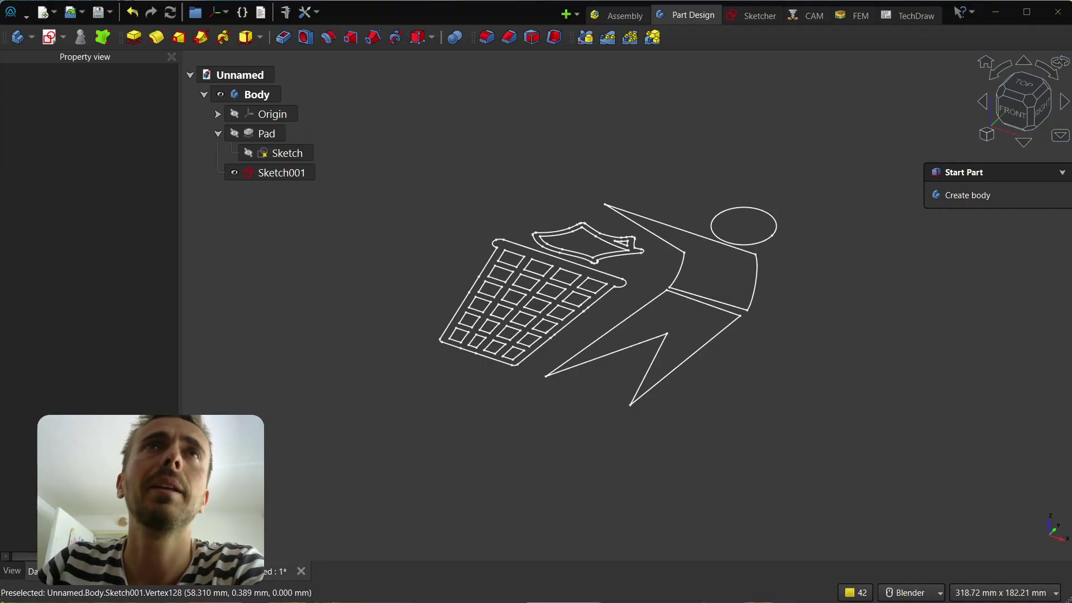
- Select Sketch001 to inspect its properties, then clear the selection
click(284, 173)
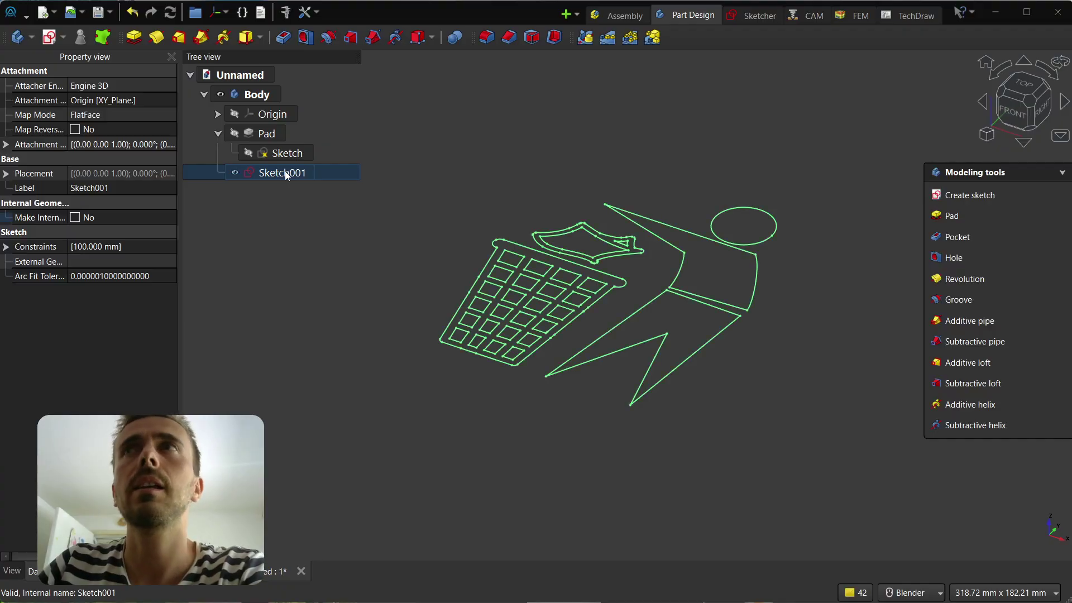
click(600, 166)
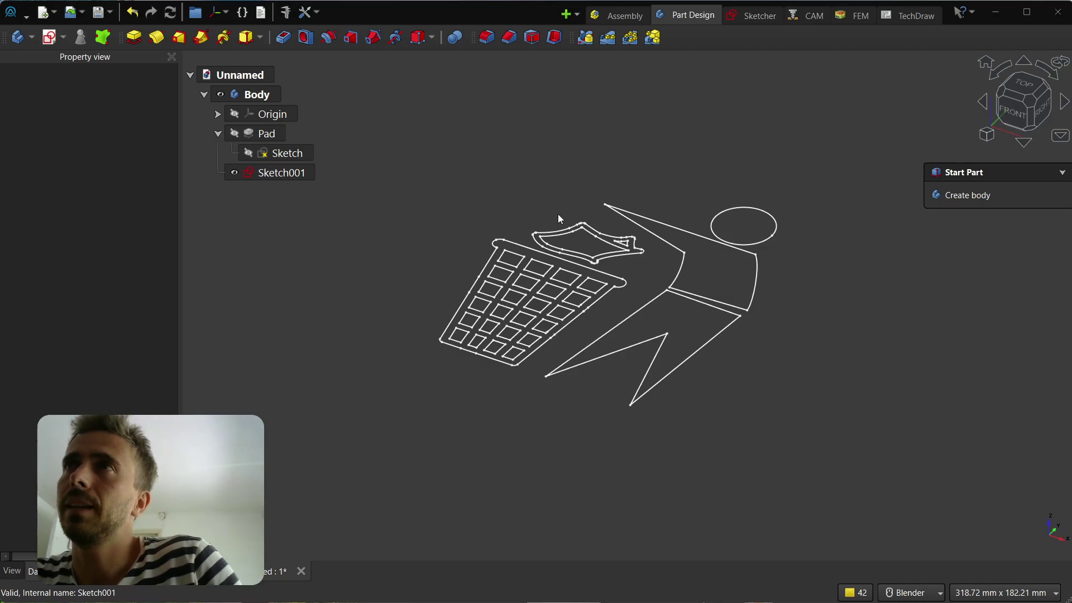
click(284, 173)
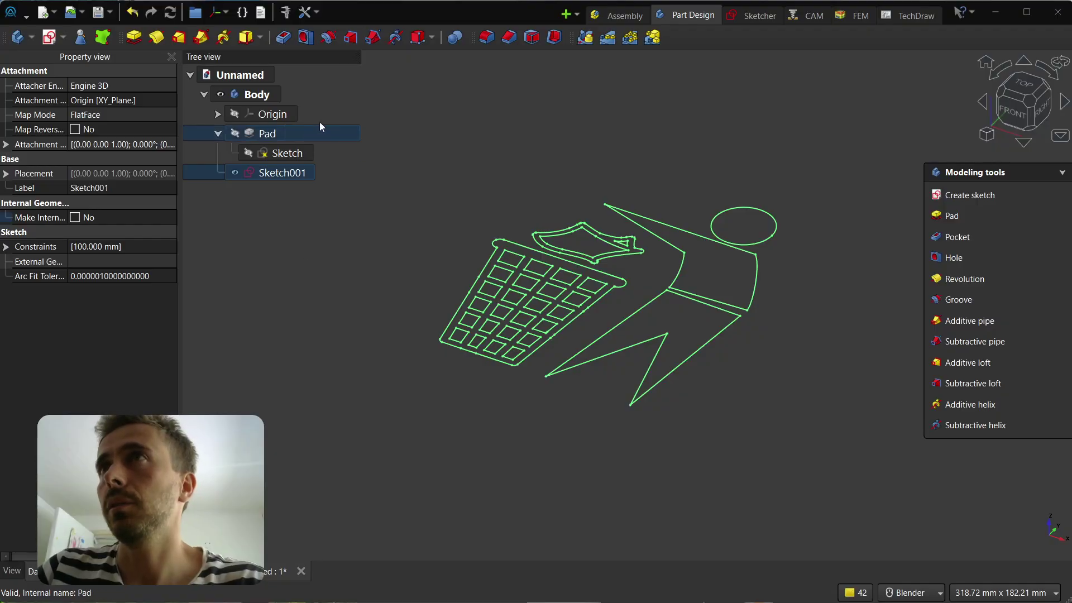
click(335, 84)
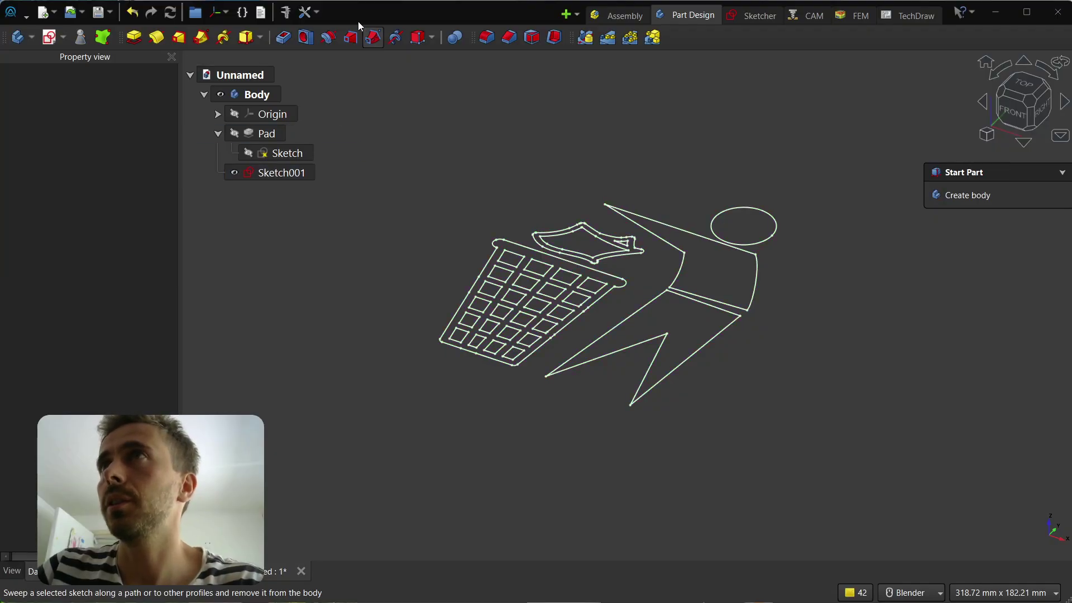
- Enable 'Auto generate faces' in the Sketcher > General preferences
click(304, 12)
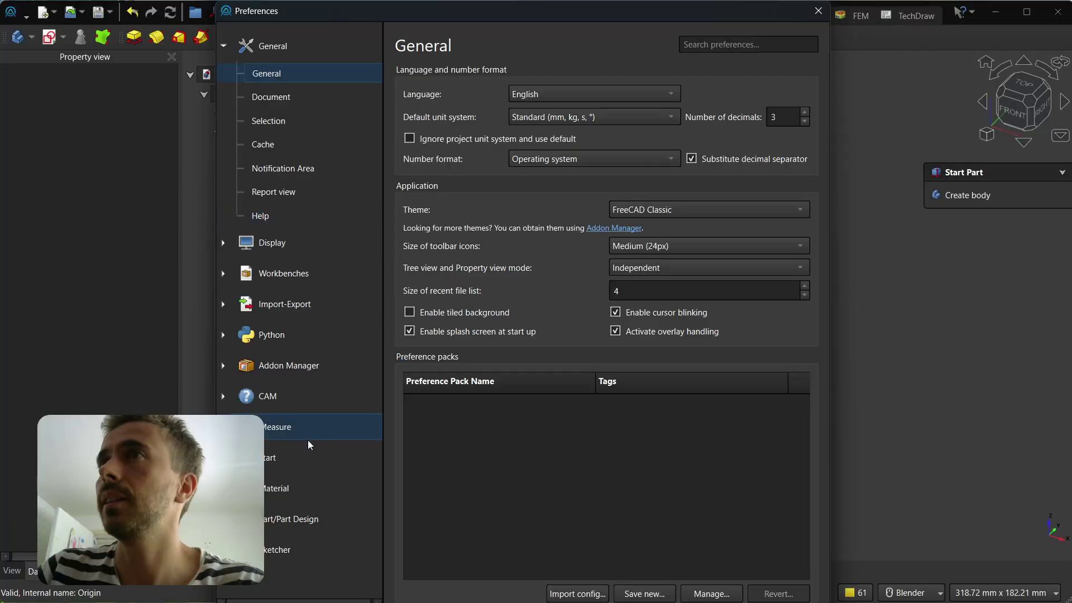
click(297, 551)
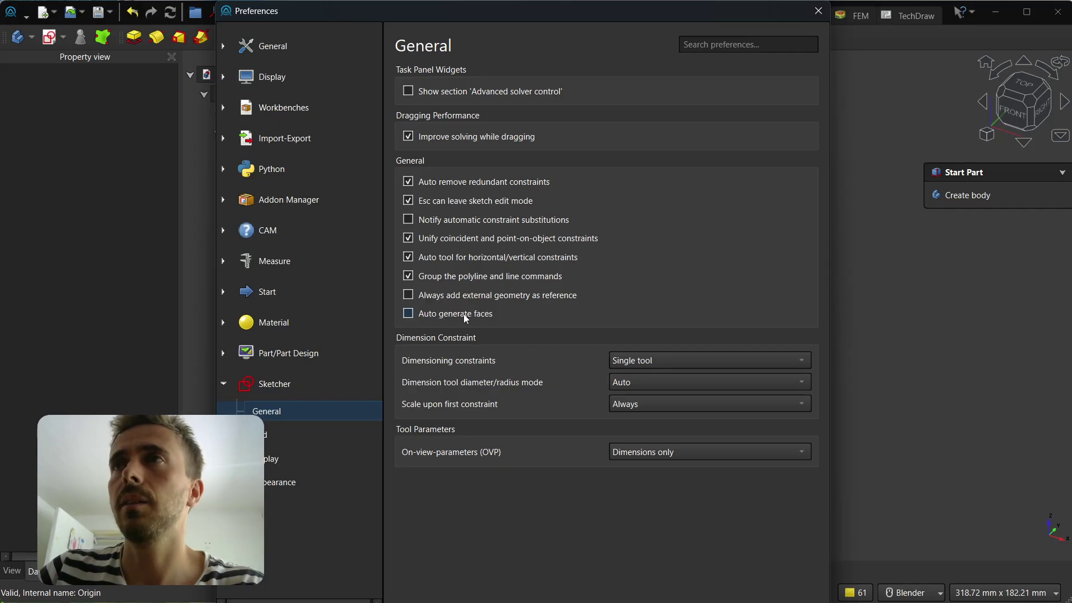
click(409, 315)
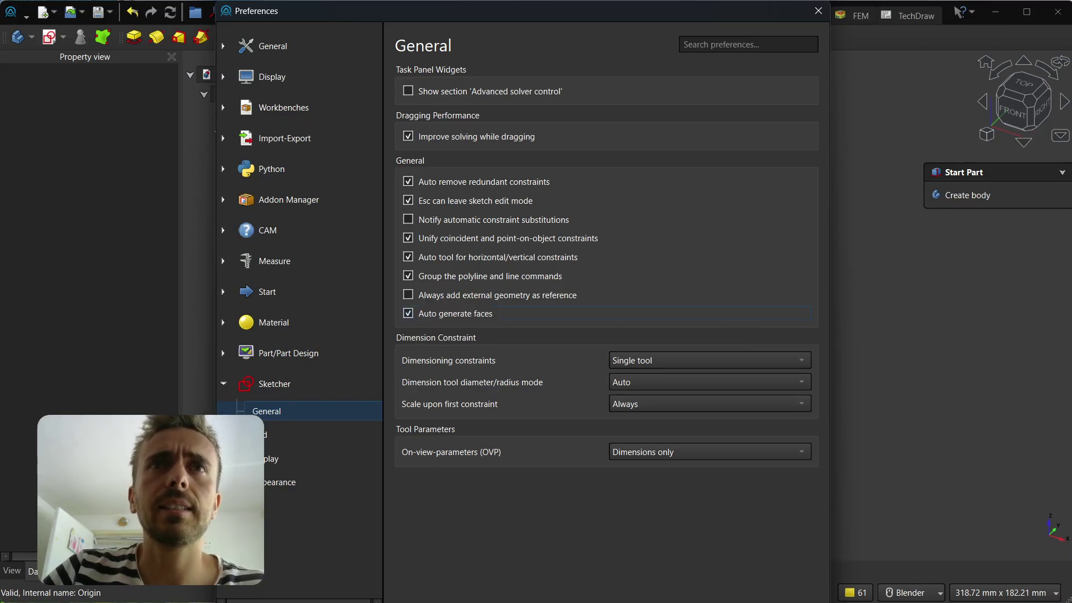
key(Return)
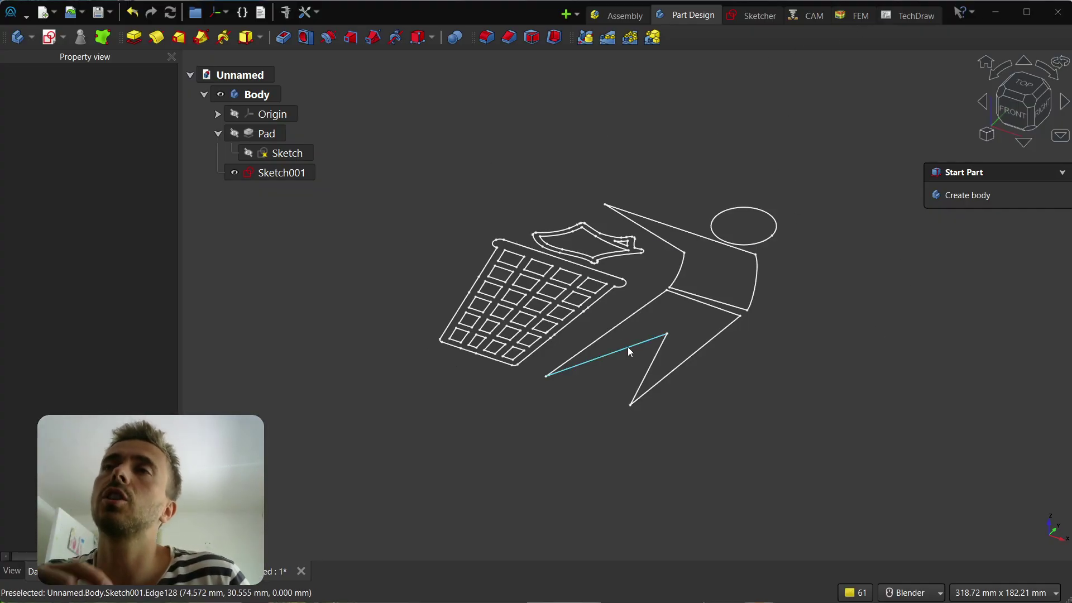
- Set Sketch001's 'Make Internal Geometry' property to Yes so its closed outlines become faces
click(297, 176)
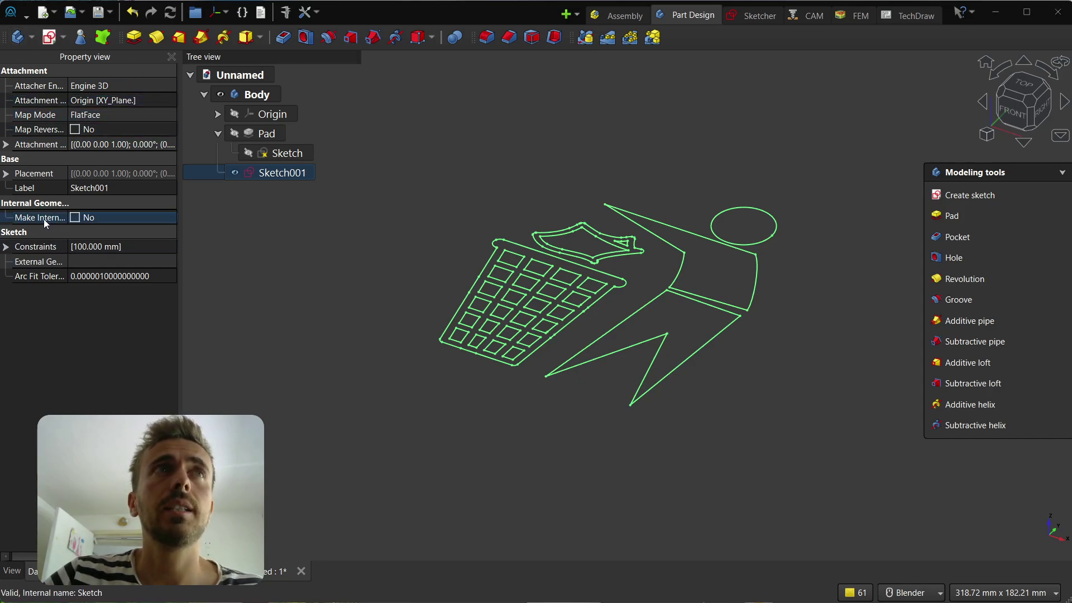
mouse_move(46, 223)
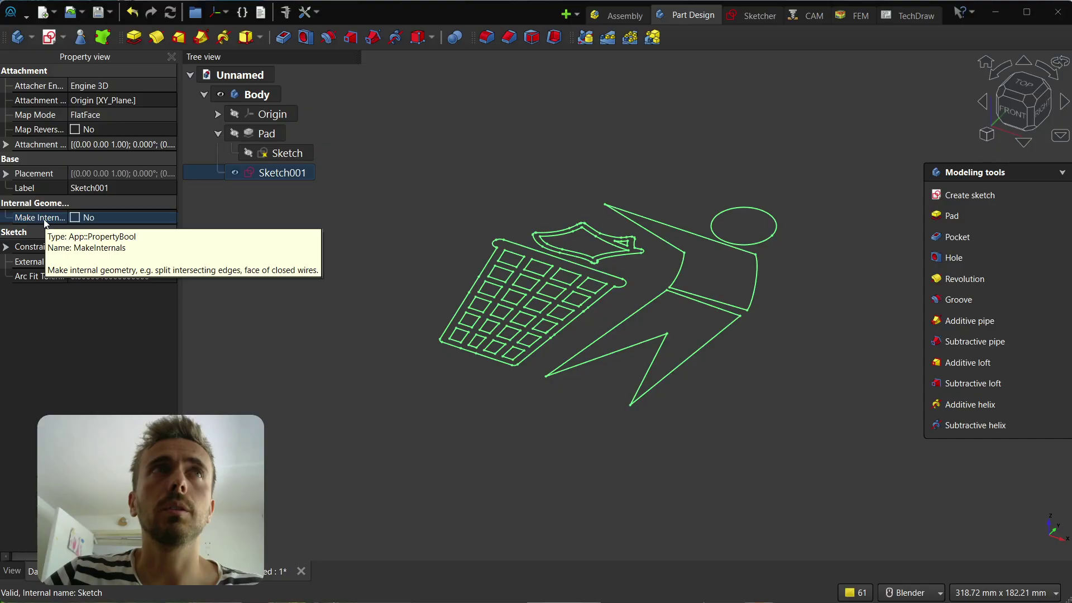
click(75, 218)
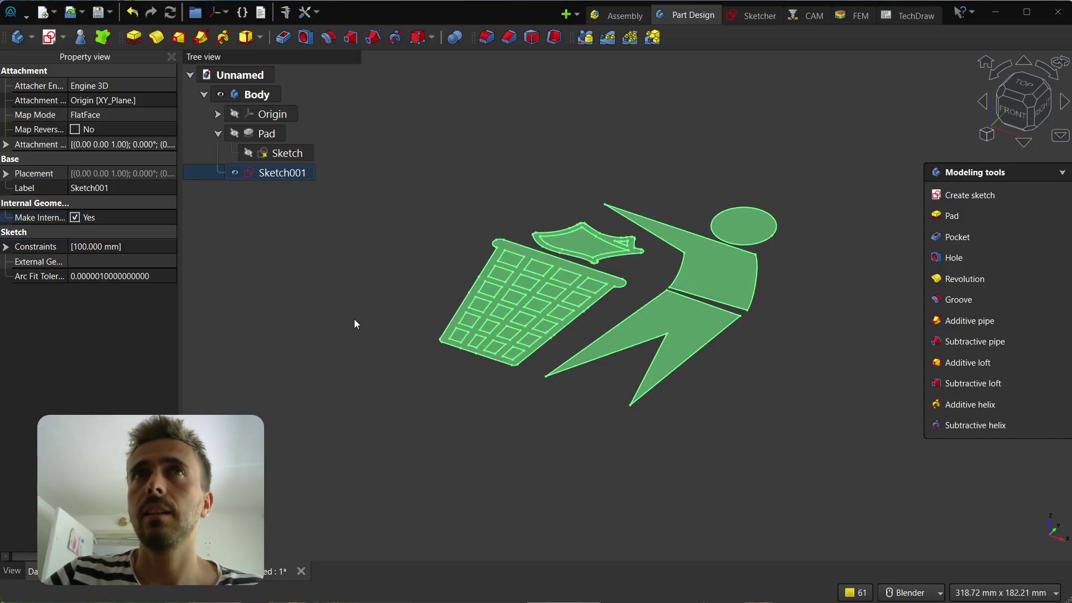
- Pad the stick figure's torso, leg and head faces 10 mm up from the base plate
click(756, 377)
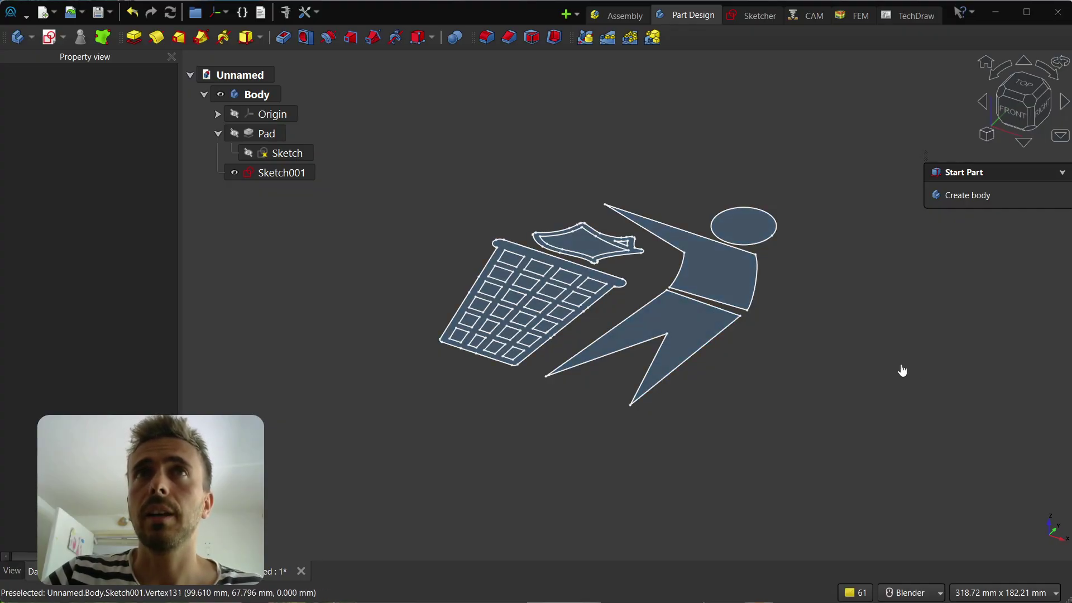
click(731, 286)
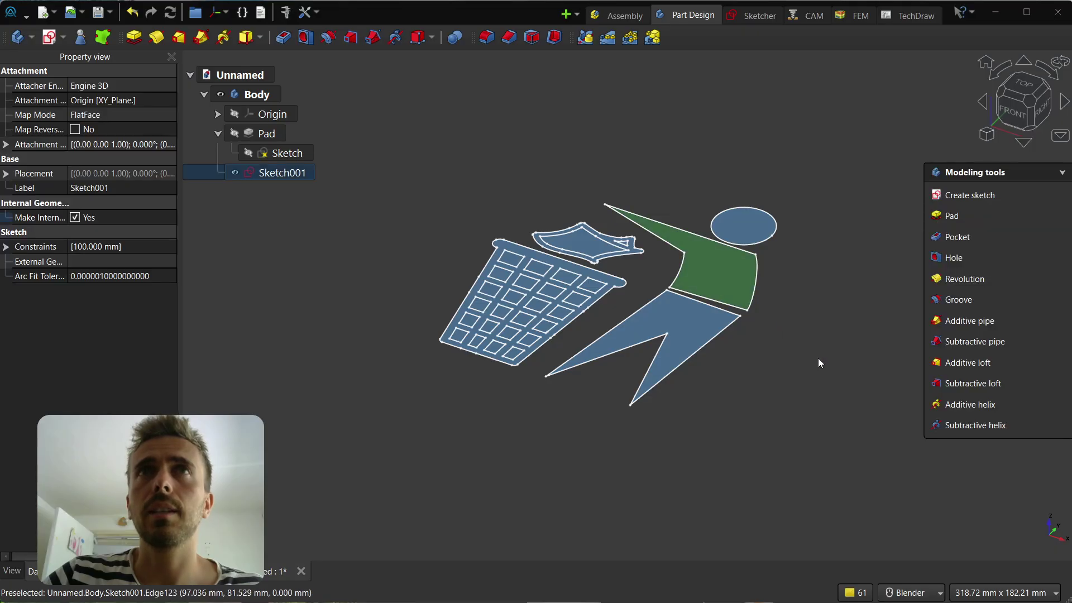
click(822, 362)
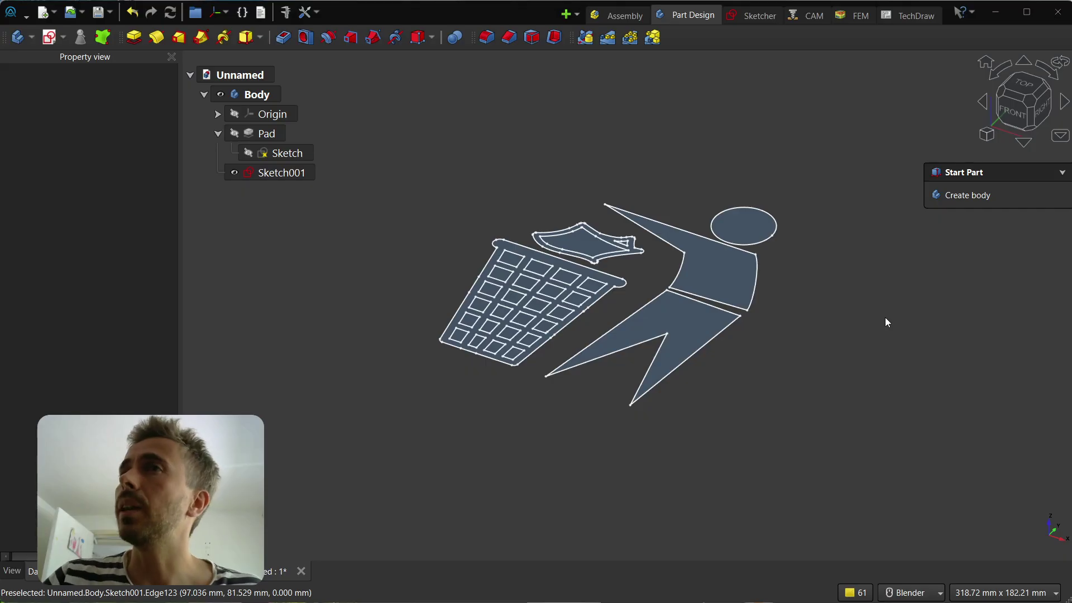
click(715, 273)
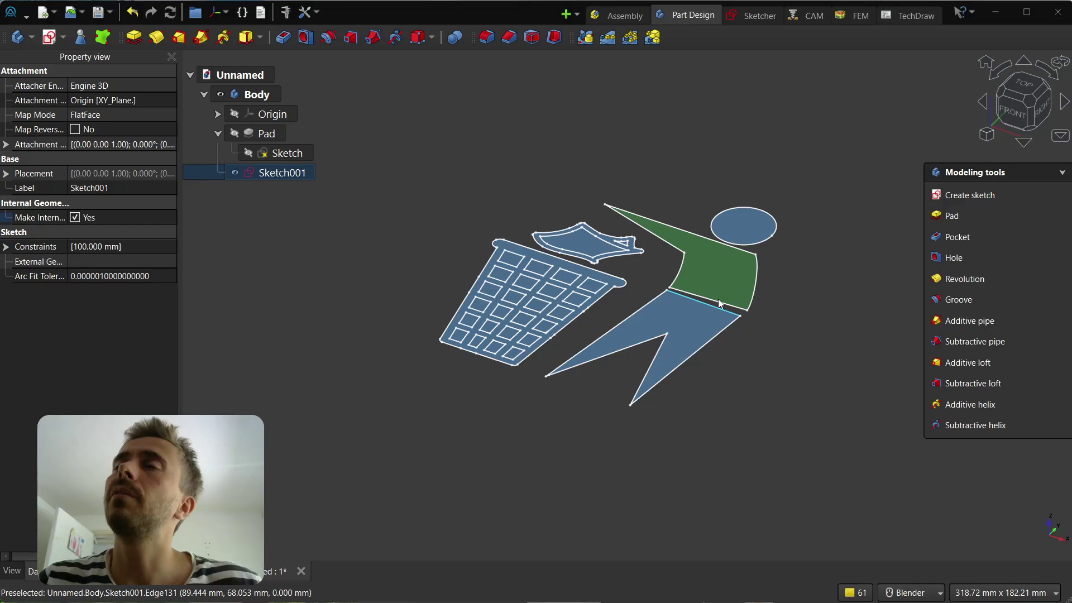
ctrl+click(679, 315)
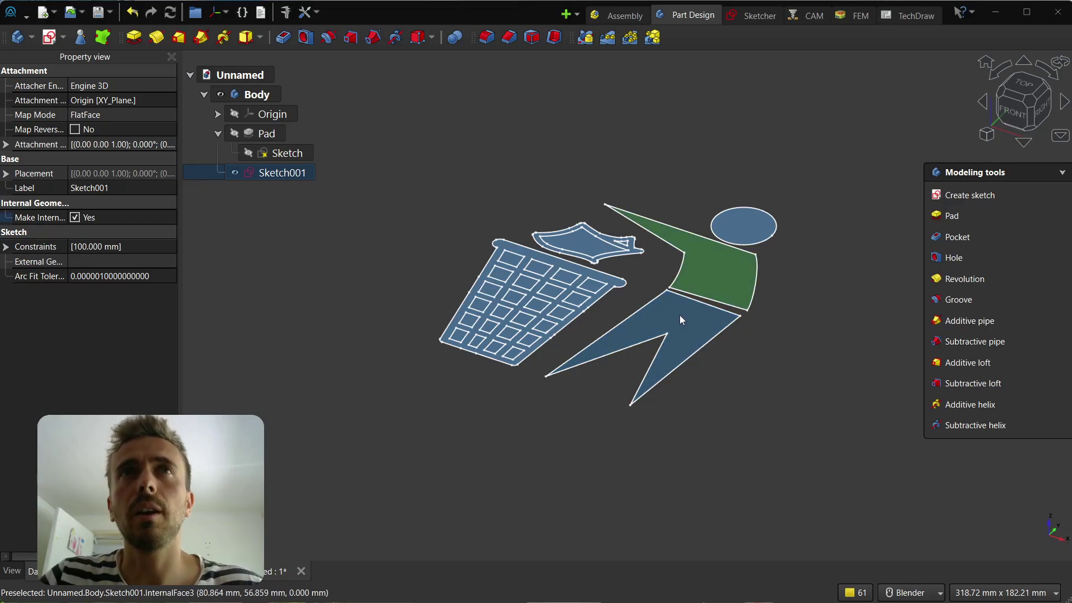
ctrl+click(720, 225)
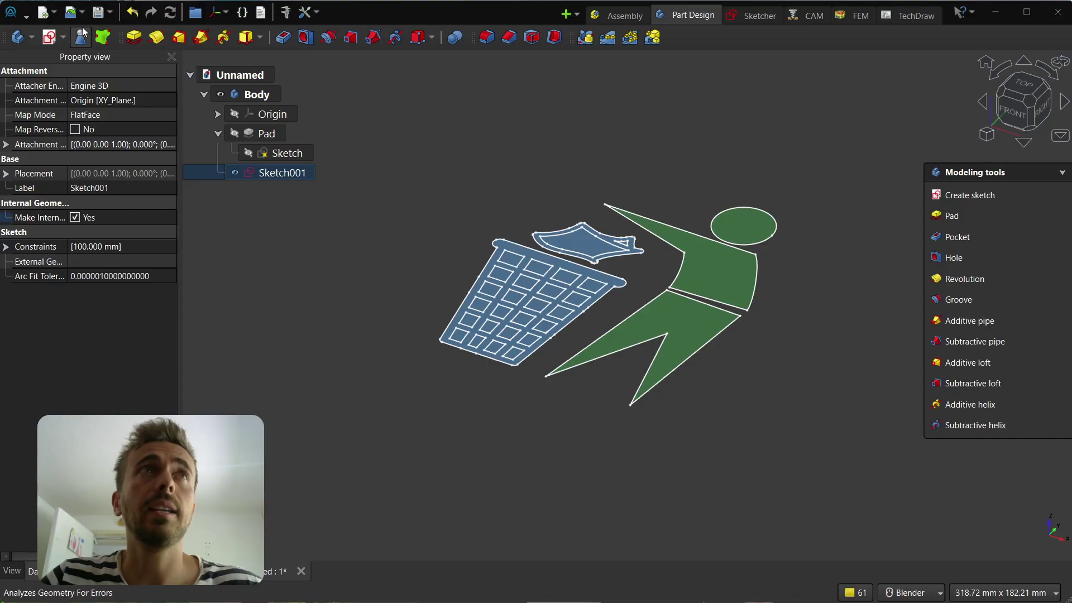
click(134, 36)
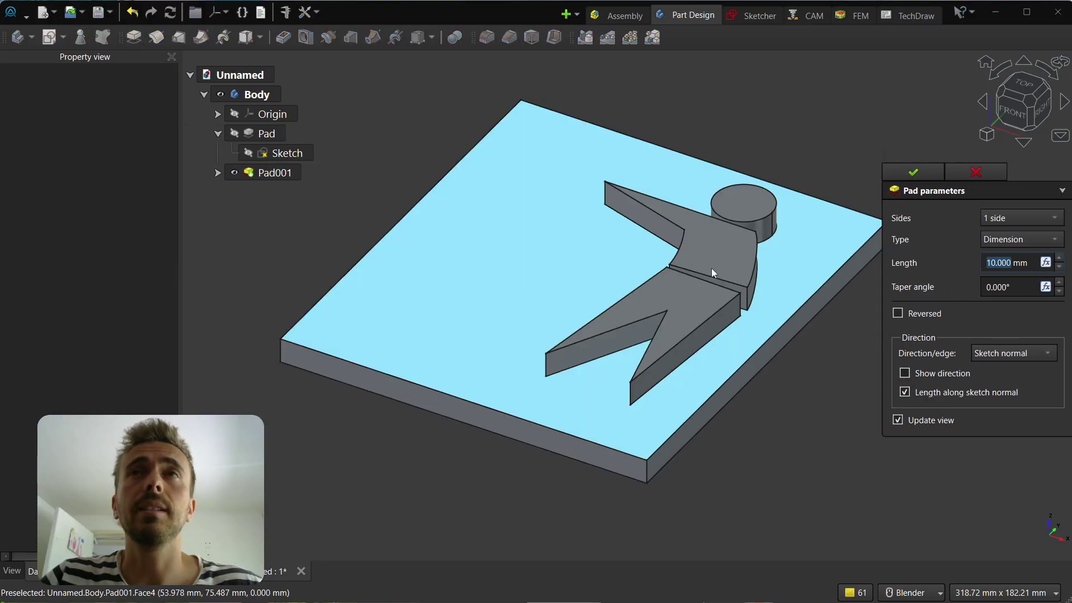
- Confirm the 10 mm pad and make Sketch001 under Pad001 visible again
click(913, 171)
click(218, 172)
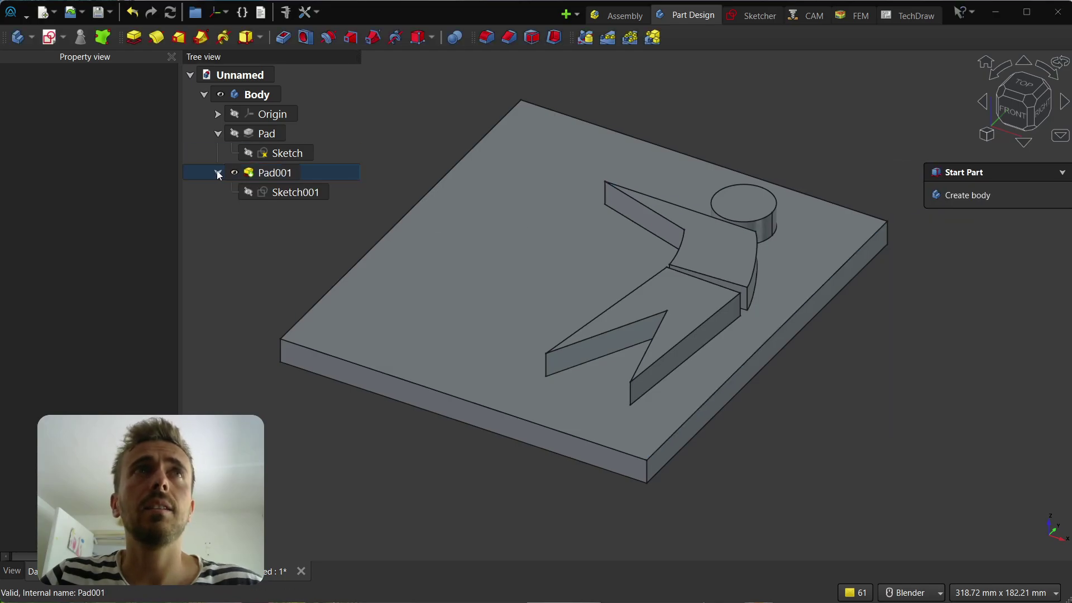
click(249, 192)
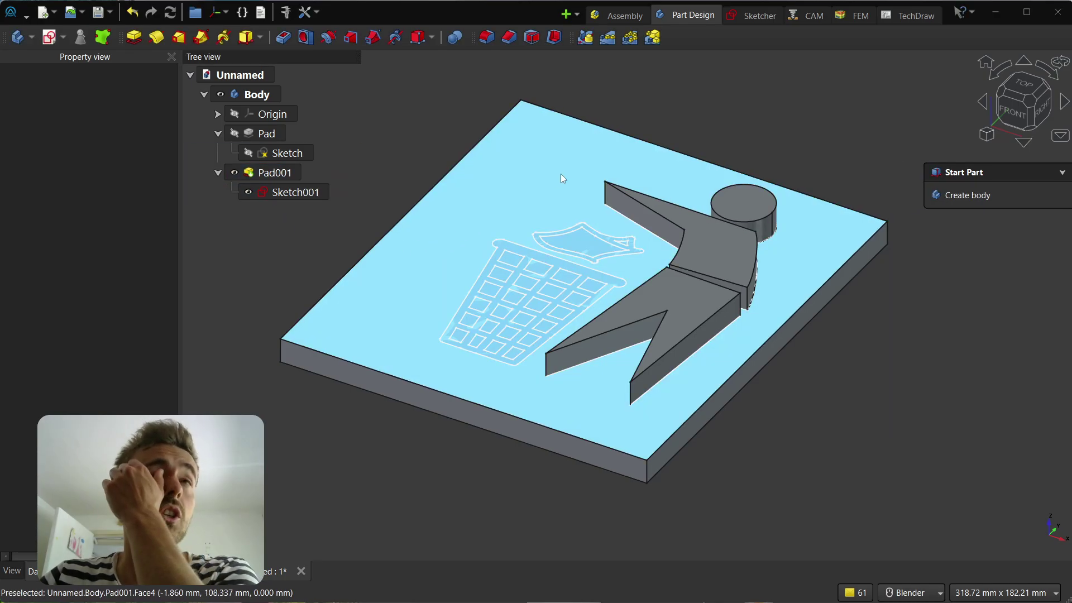
scroll(898, 436, down, 1)
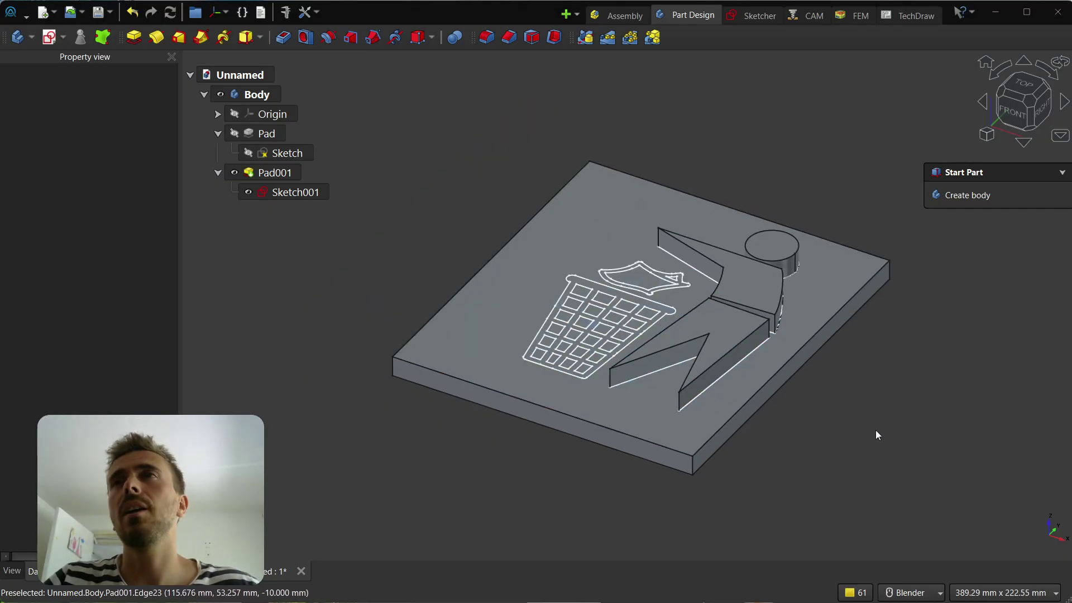
scroll(346, 339, up, 4)
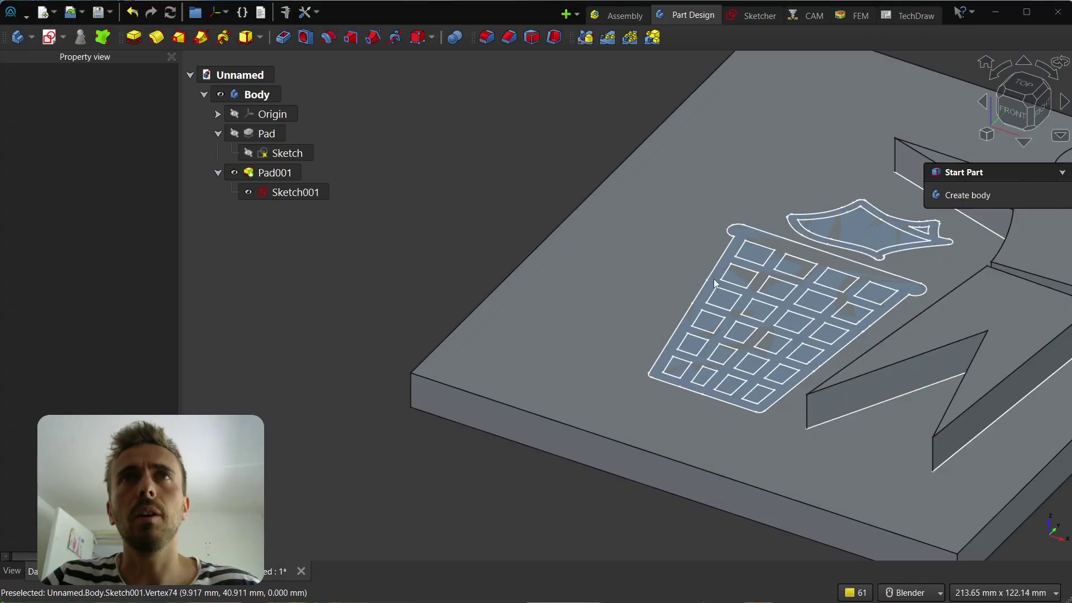
- Select the trash can's grid-frame face between the square cut-outs
click(714, 283)
click(715, 289)
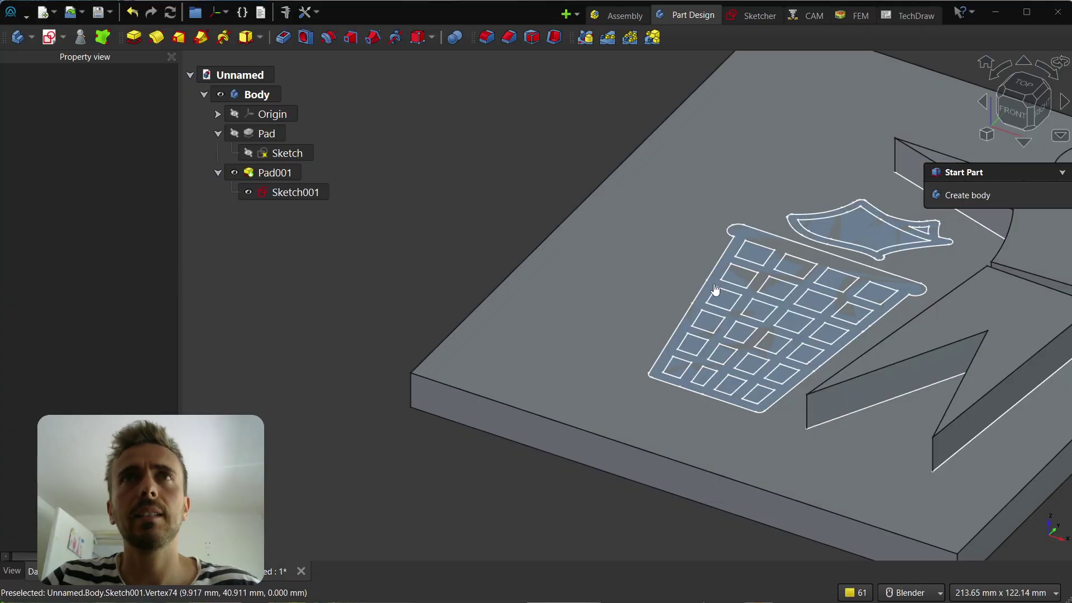
click(716, 290)
click(464, 165)
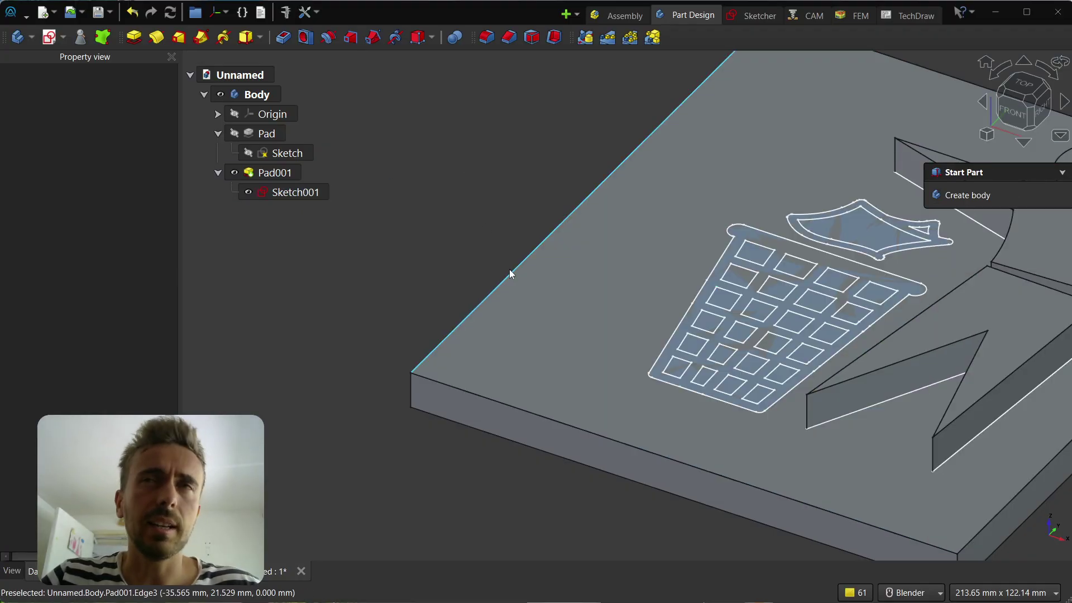
scroll(735, 270, up, 4)
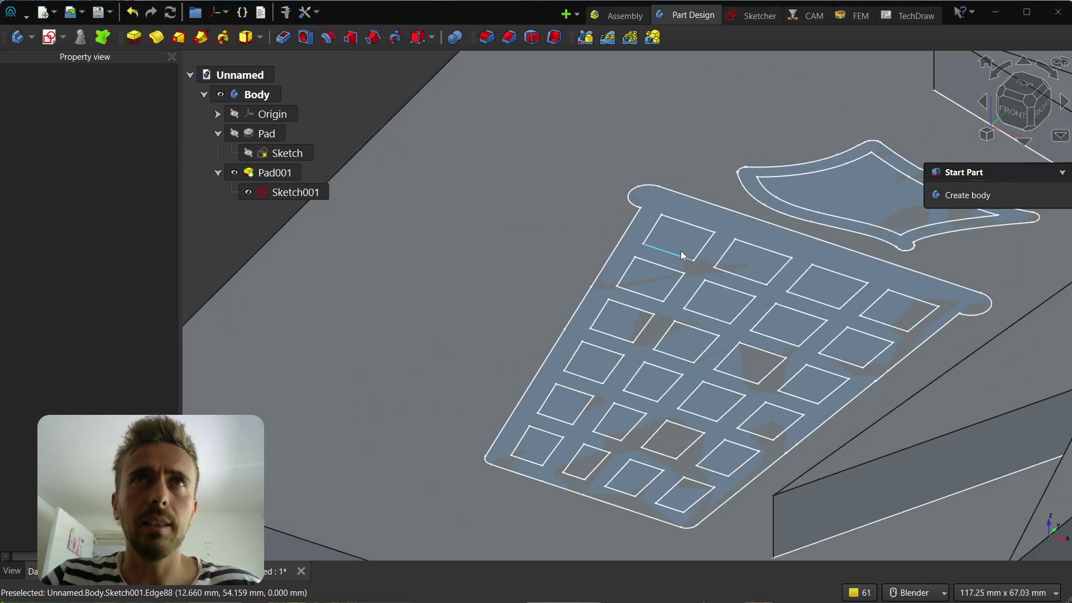
click(634, 245)
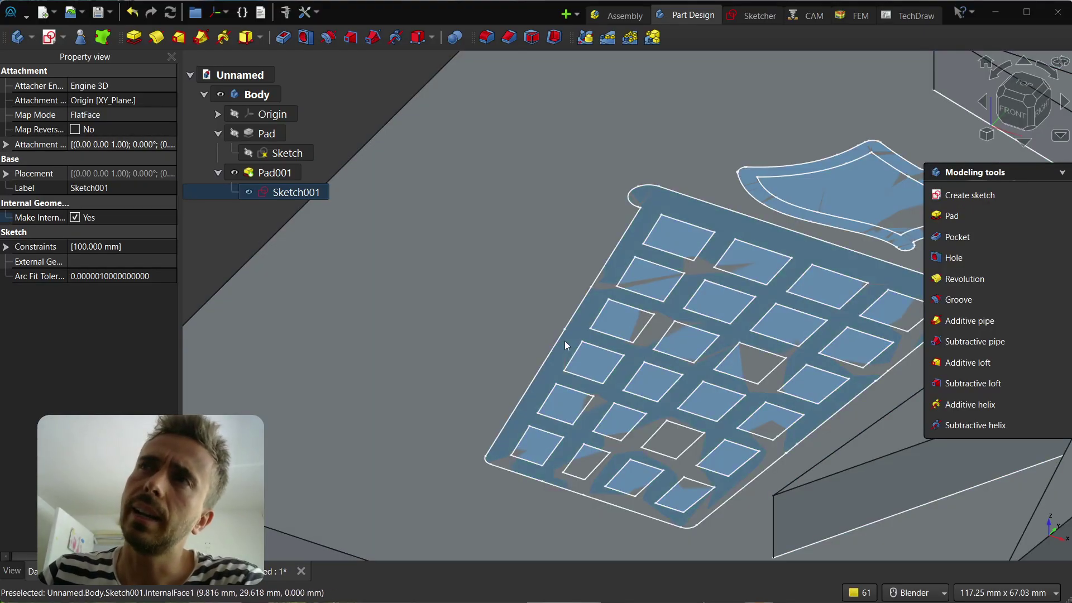
click(564, 341)
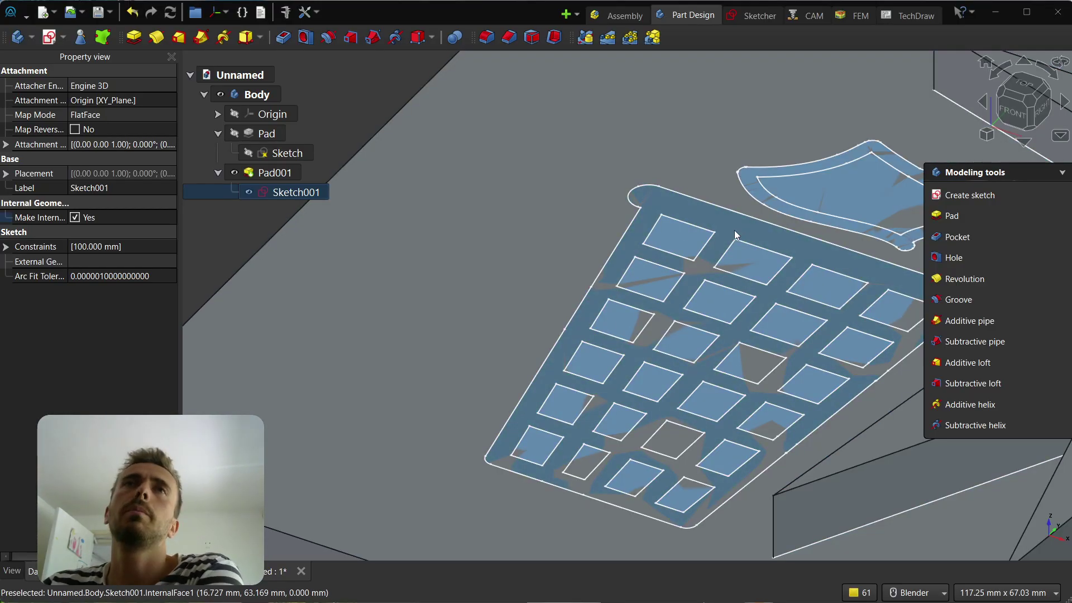
scroll(519, 312, down, 3)
scroll(529, 306, up, 2)
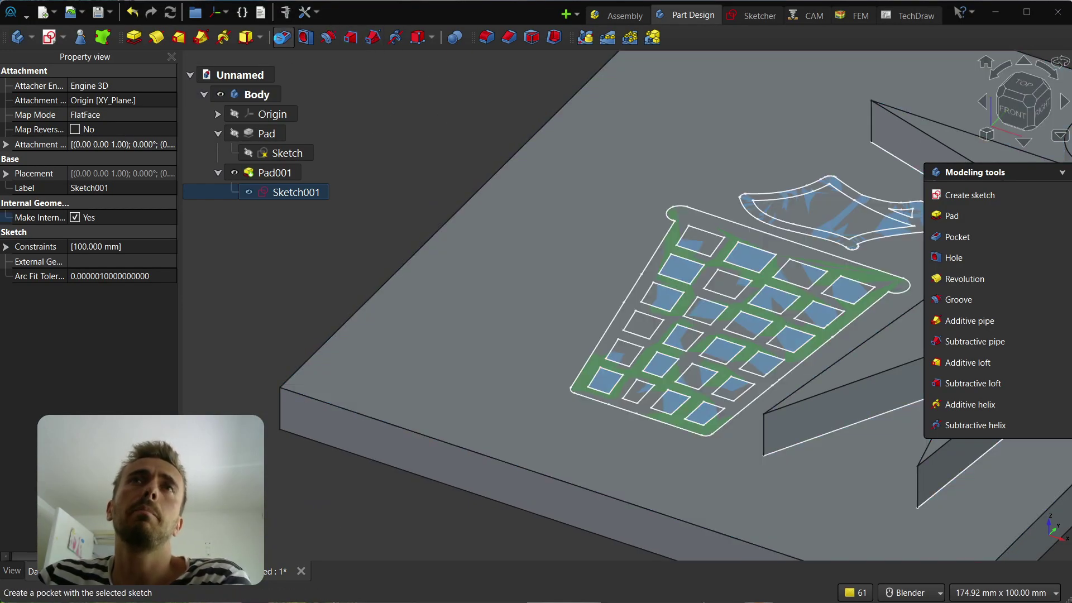
- Pocket the grid frame 2 mm into the plate after a 29 mm depth gives an input error
click(283, 37)
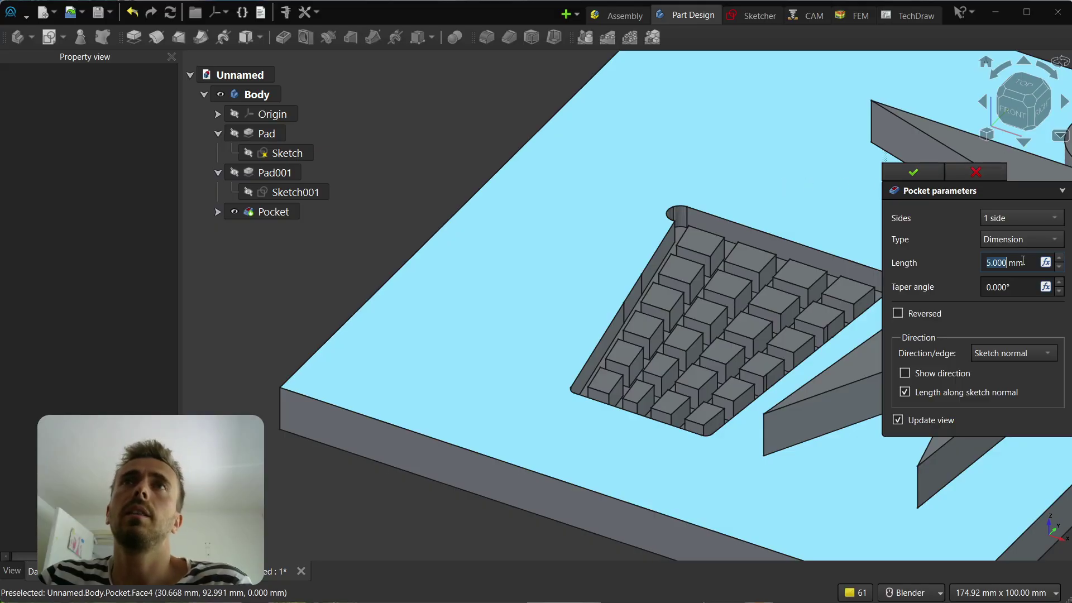
click(1021, 261)
scroll(1021, 261, up, 11)
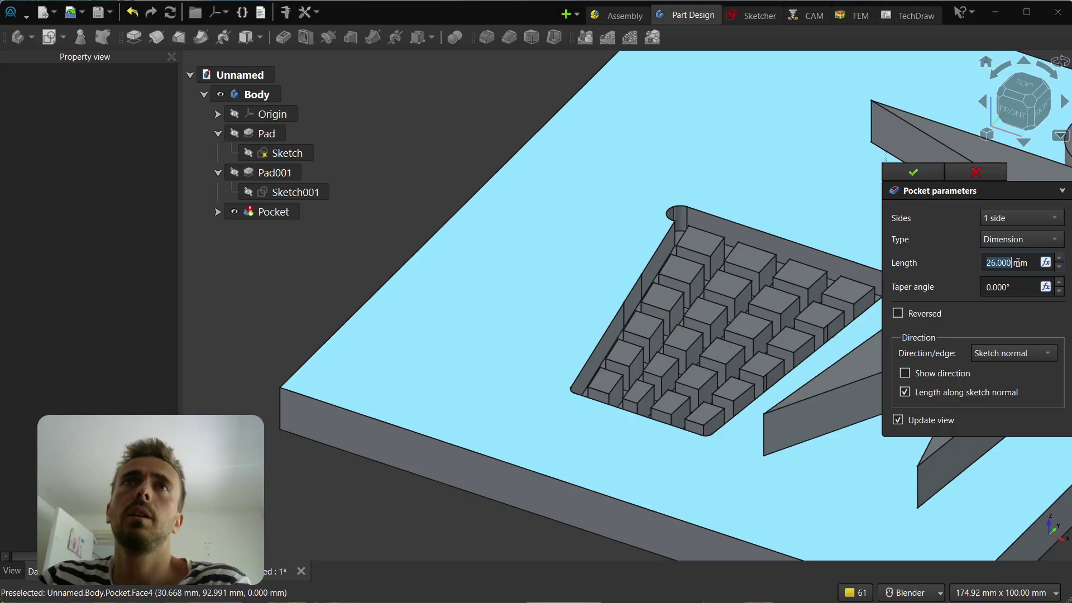
key(Up)
key(Up)
key(Up)
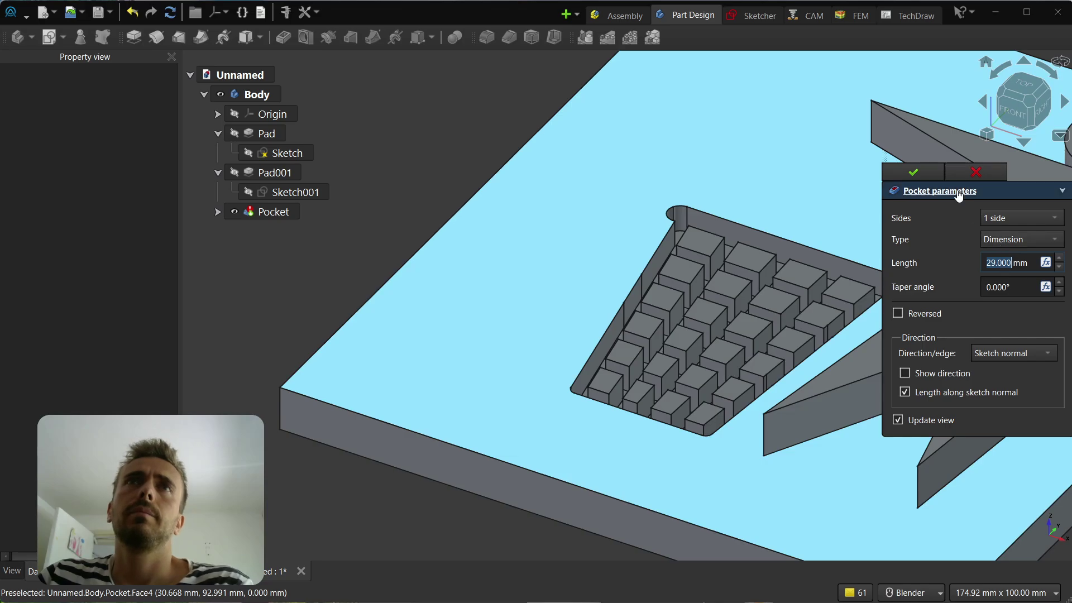
click(921, 172)
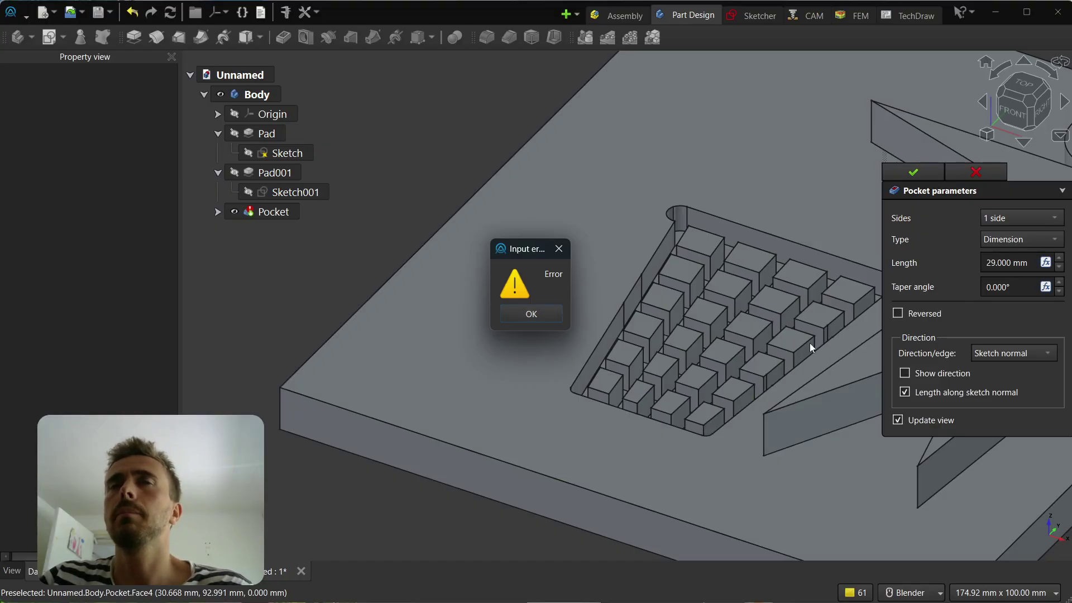
click(540, 314)
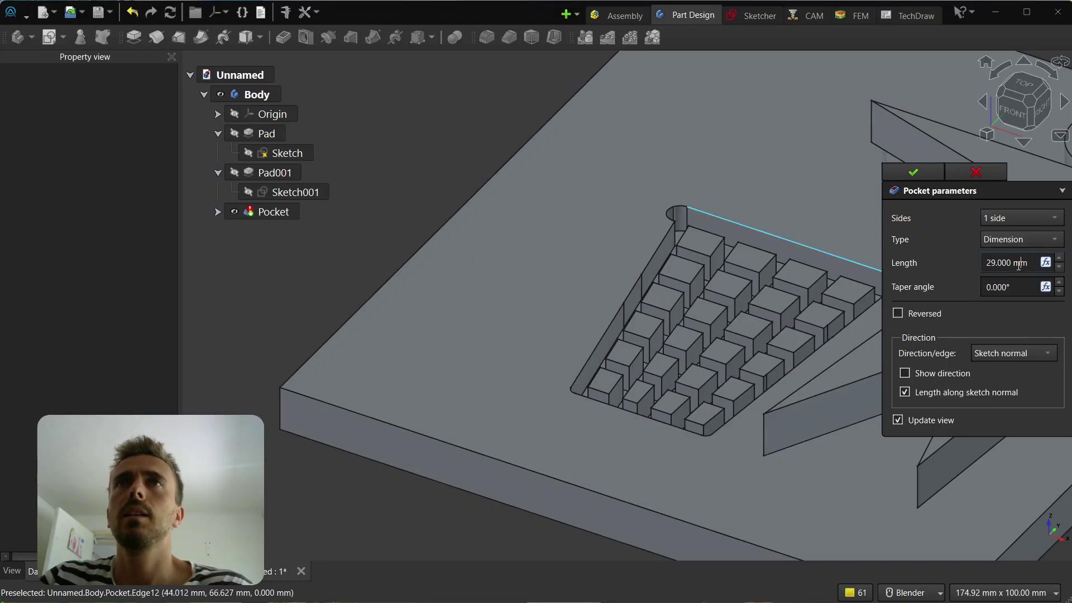
scroll(1007, 266, down, 10)
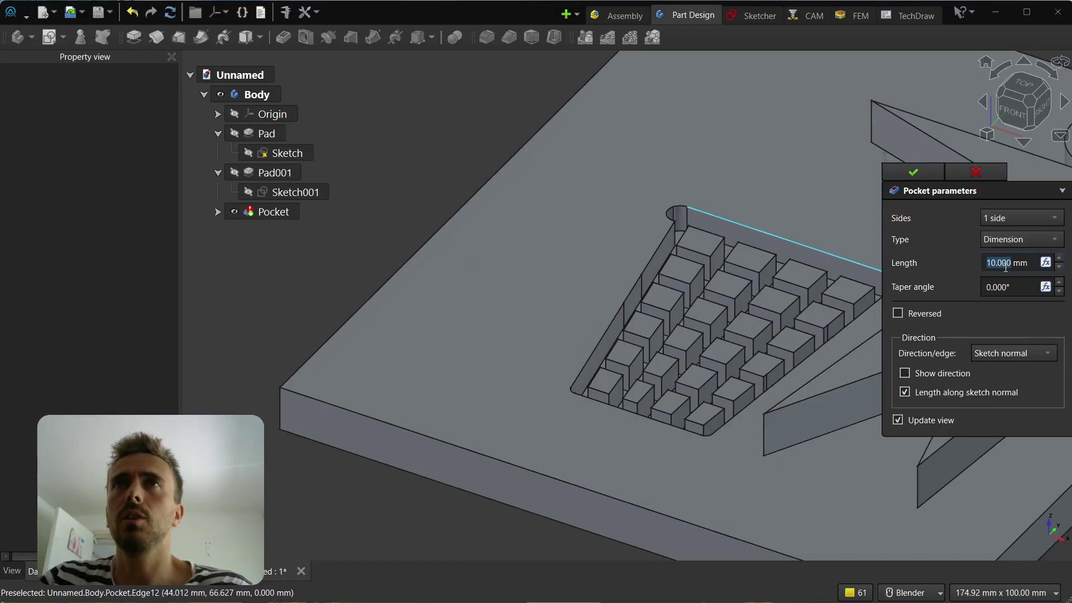
scroll(1005, 267, down, 8)
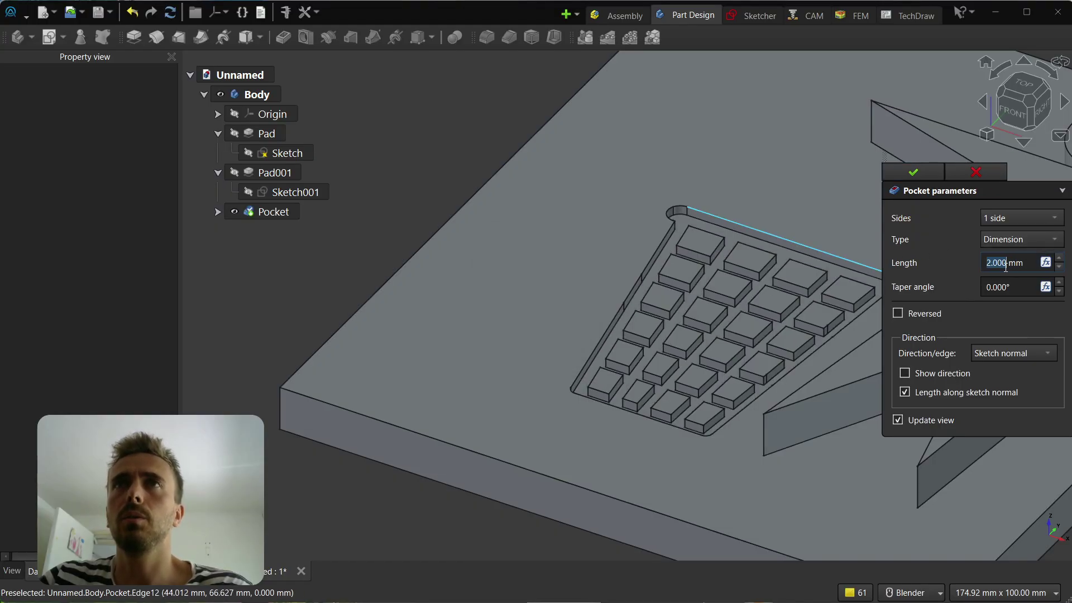
click(927, 175)
scroll(558, 184, down, 4)
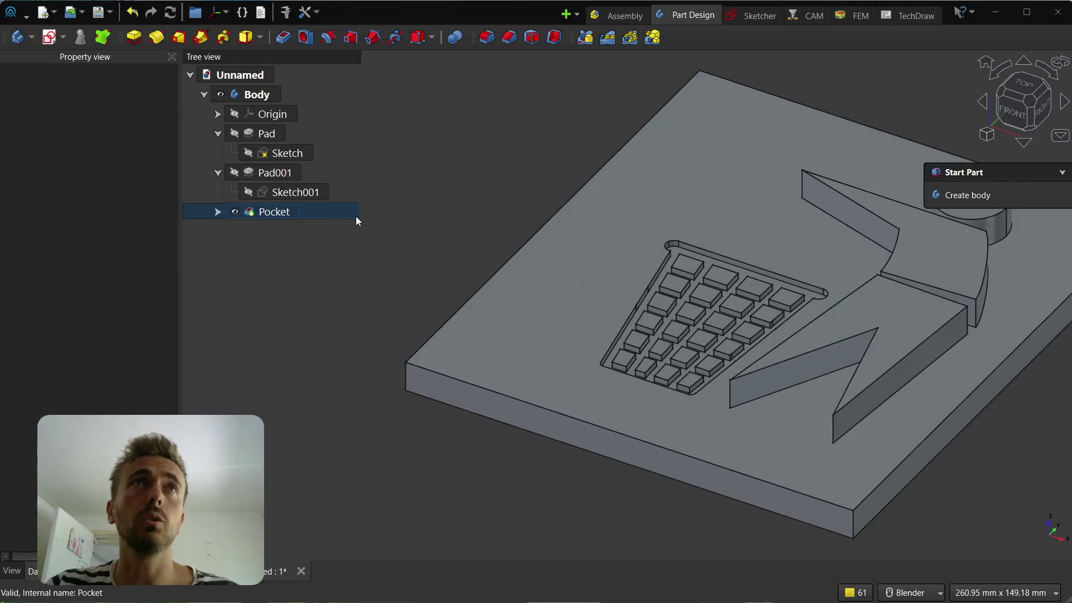
- Expand the Pocket feature and make its Sketch001 visible again
click(216, 213)
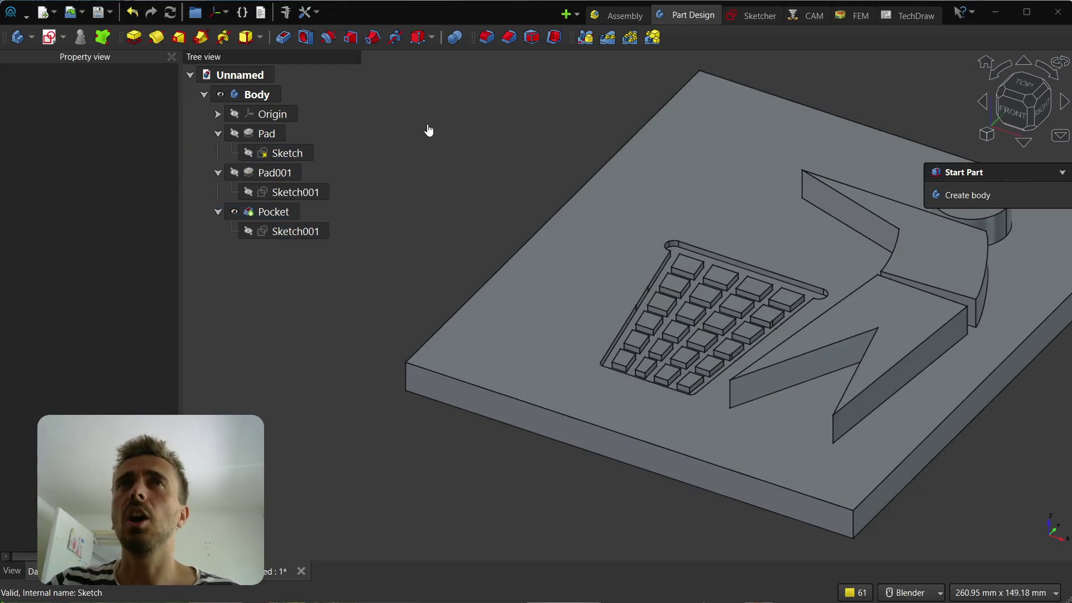
click(134, 38)
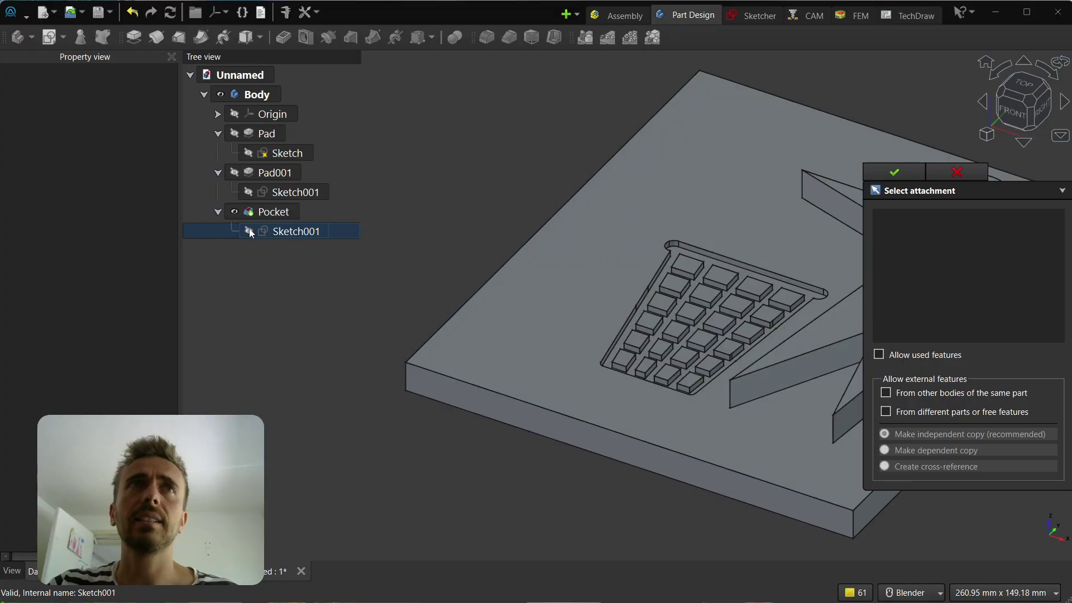
click(249, 230)
scroll(762, 248, up, 6)
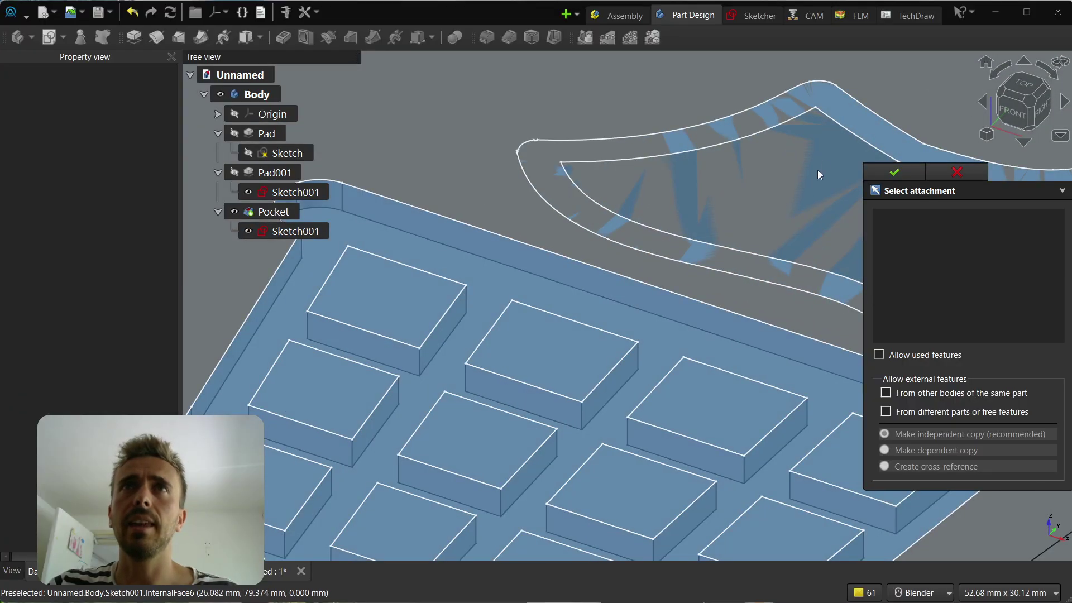
- Pad the paper shape's face 10 mm above the plate, cancelling the attachment prompt
click(857, 118)
scroll(616, 280, down, 3)
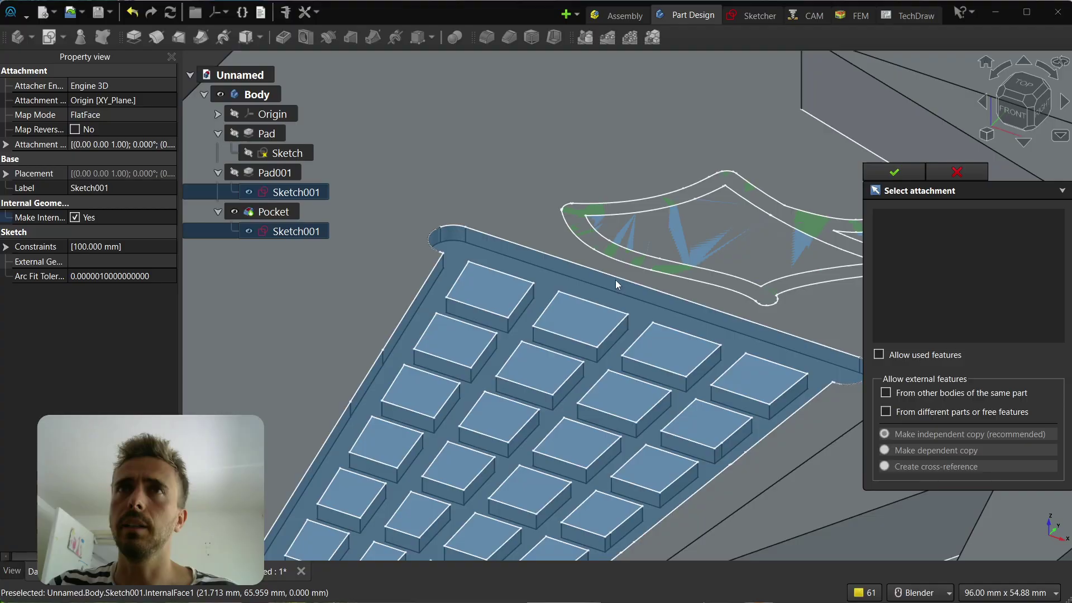
scroll(615, 280, down, 3)
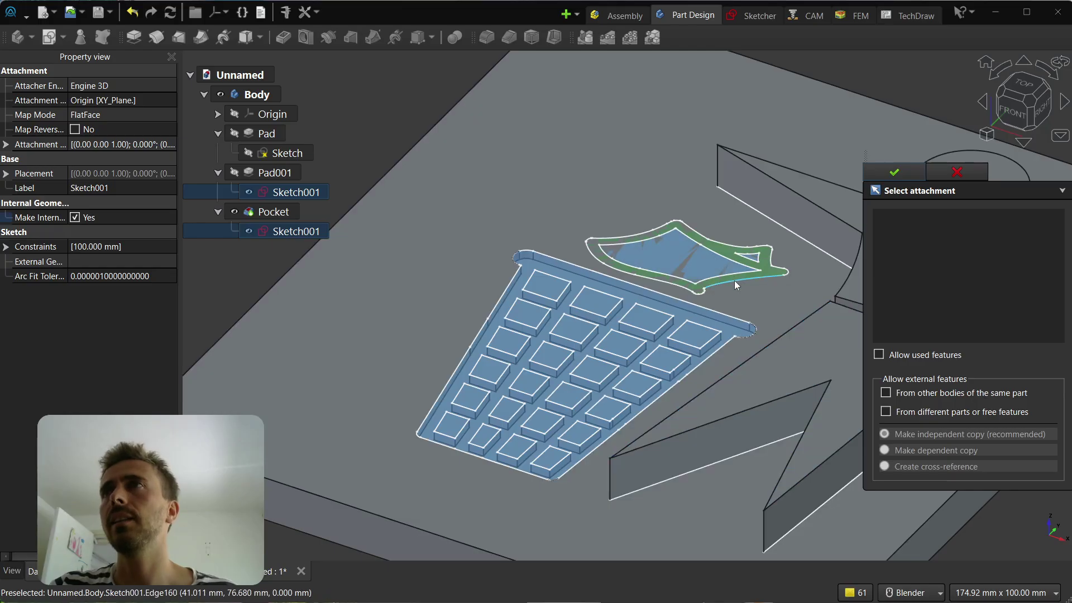
click(957, 172)
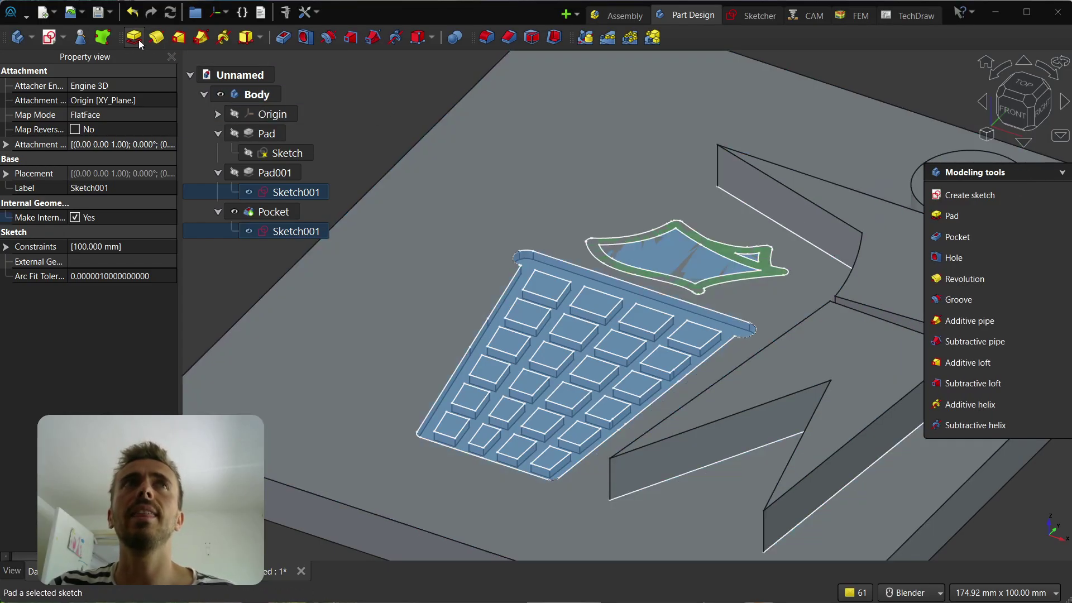
click(135, 37)
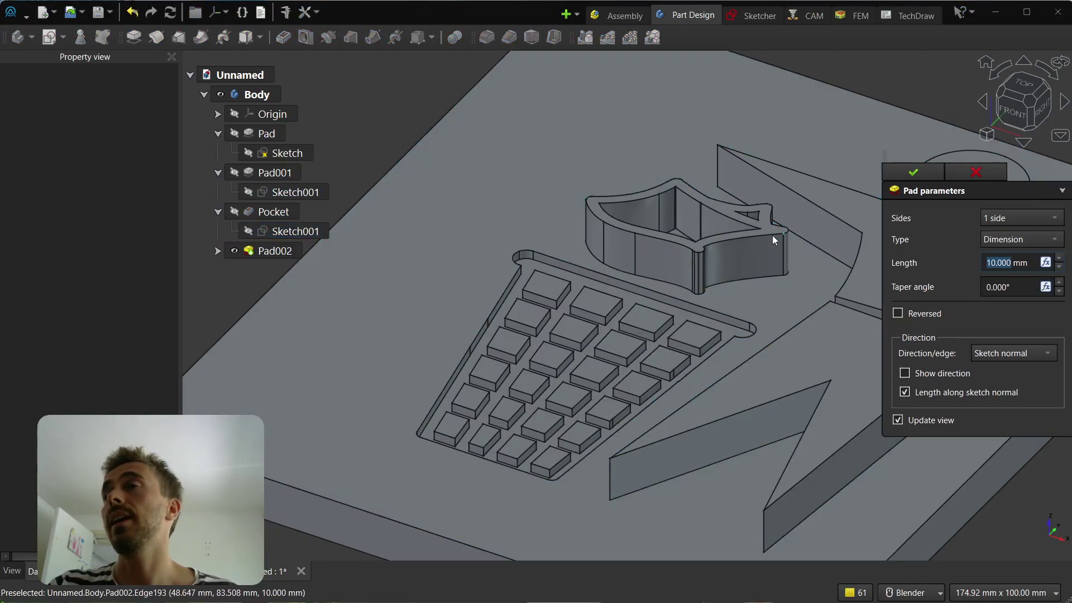